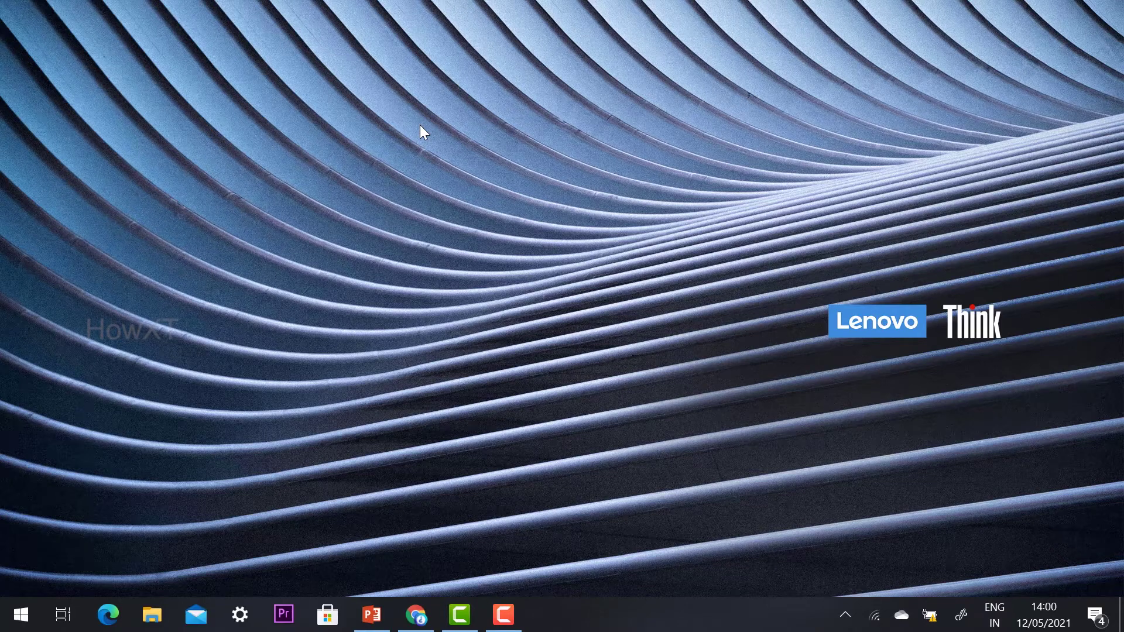
In Chrome, go to microsoft.com/en-in/store/apps/windows using the 'mic' address suggestion
{"action": "left_click", "coordinate": [416, 614]}
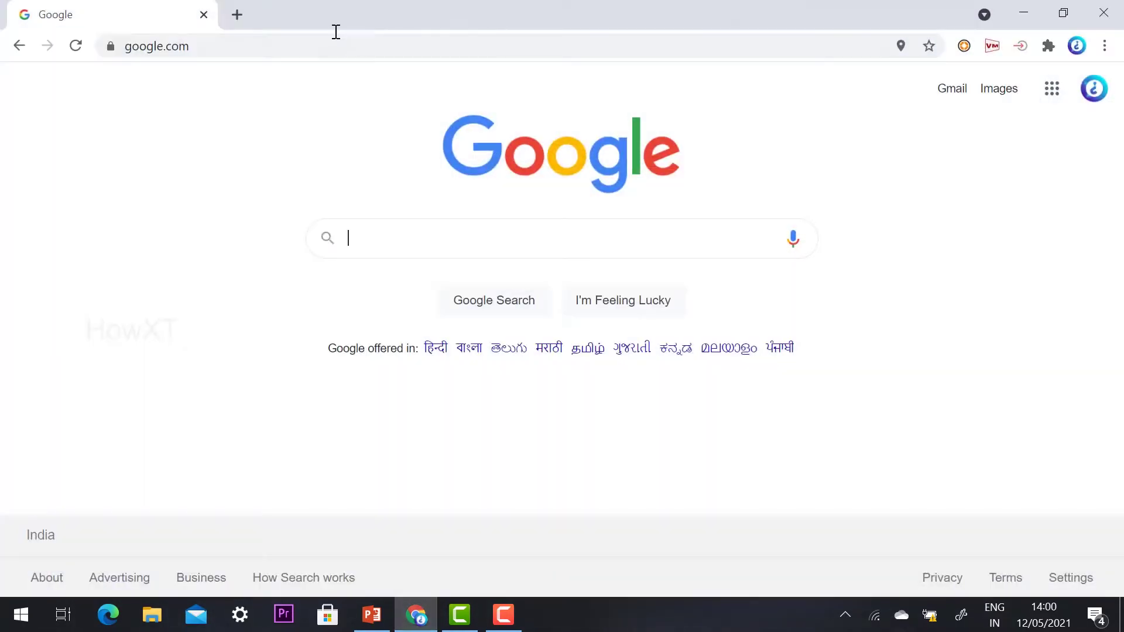
{"action": "left_click", "coordinate": [195, 57]}
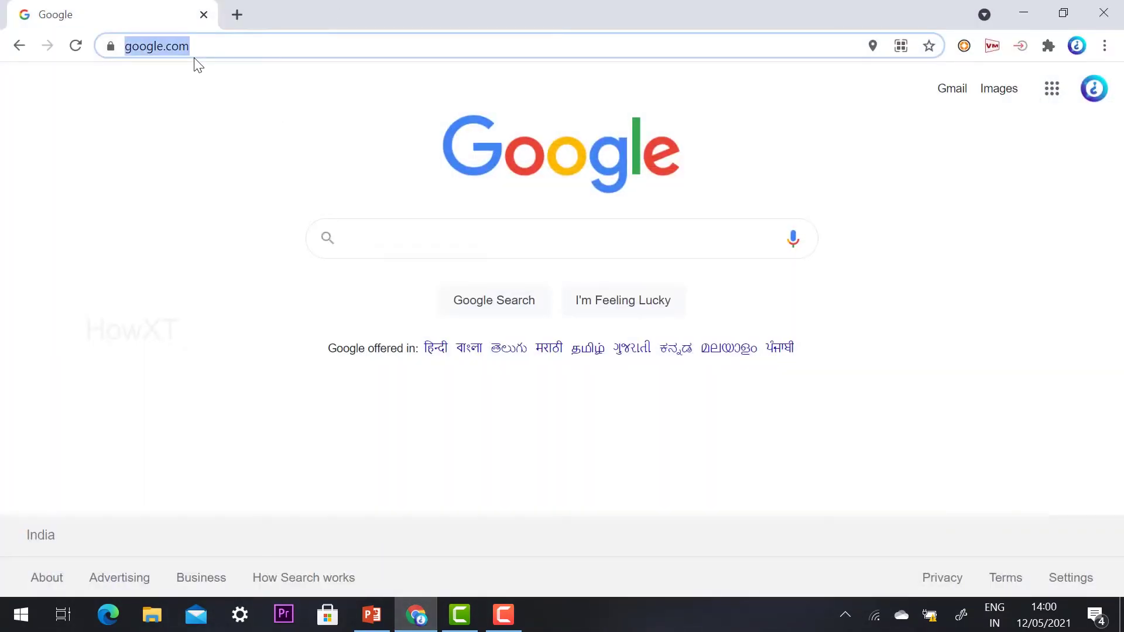
{"action": "type", "text": "mic"}
{"action": "key", "text": "Return"}
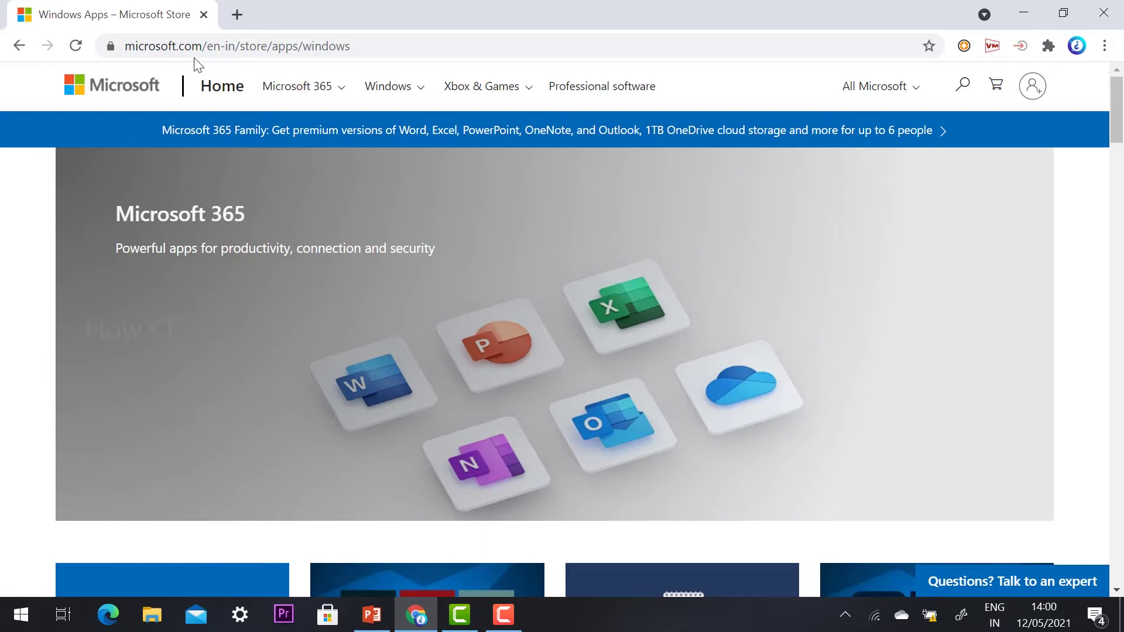
Search the store for 'sky' and open the Skype app page
{"action": "left_click", "coordinate": [963, 88]}
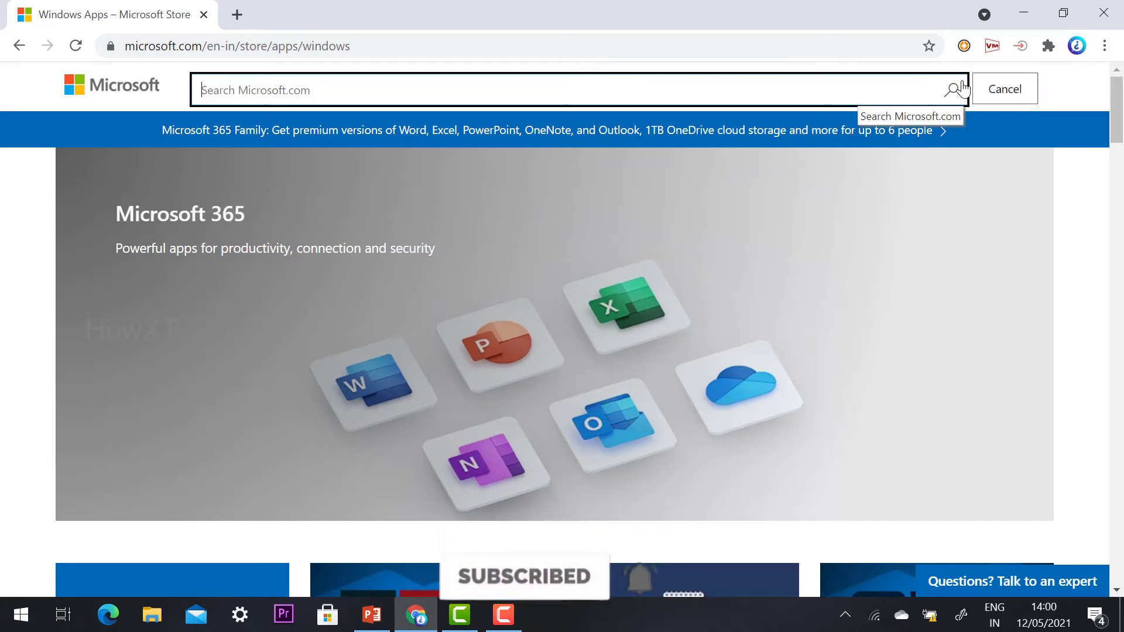
{"action": "type", "text": "sky"}
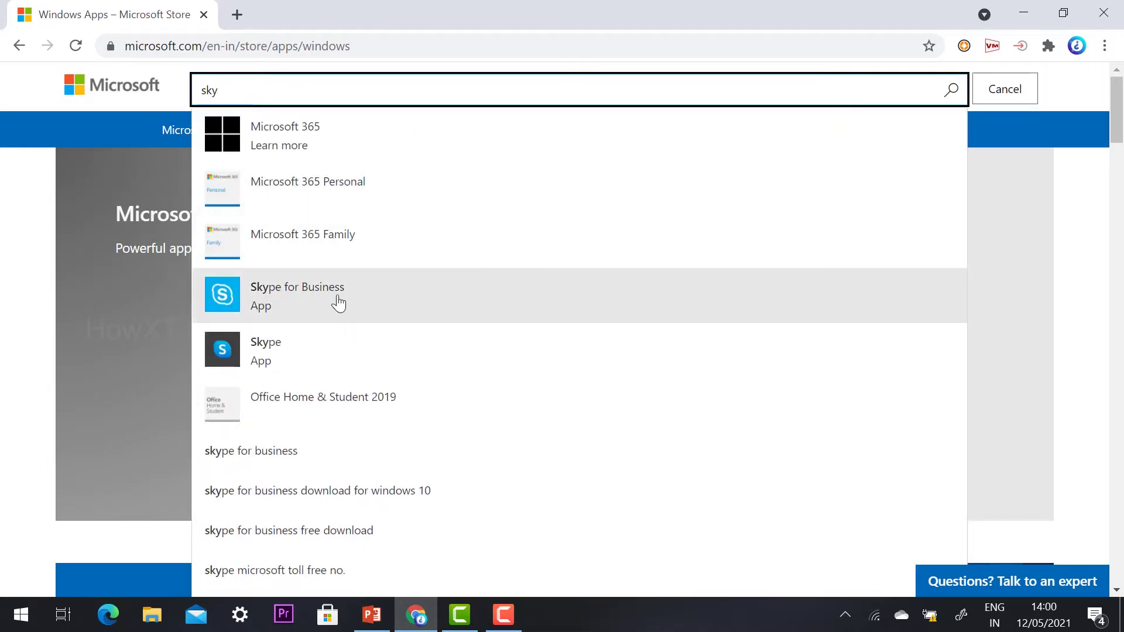
{"action": "left_click", "coordinate": [329, 357]}
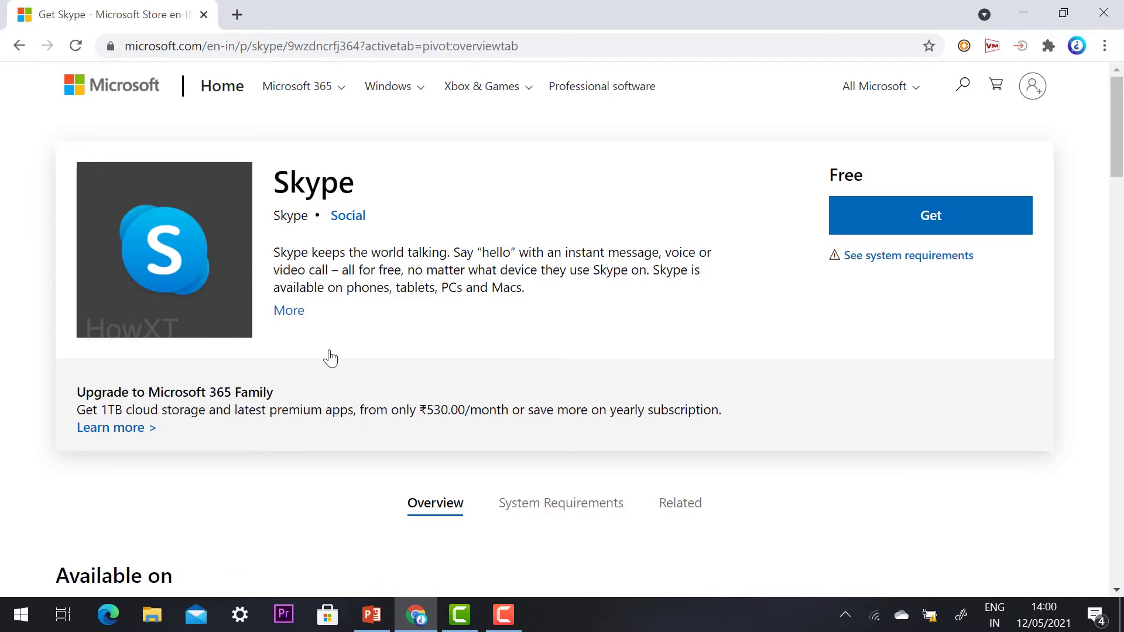
Highlight the Skype page address and the description lines about free use and supported devices
{"action": "left_click", "coordinate": [236, 45]}
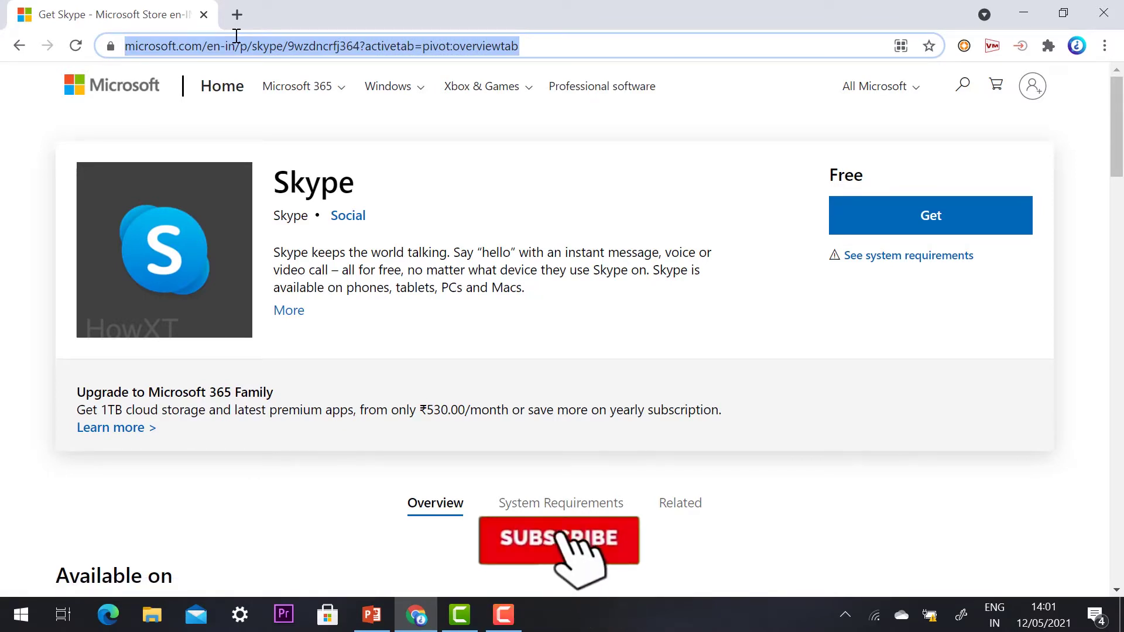
{"action": "left_click", "coordinate": [358, 265]}
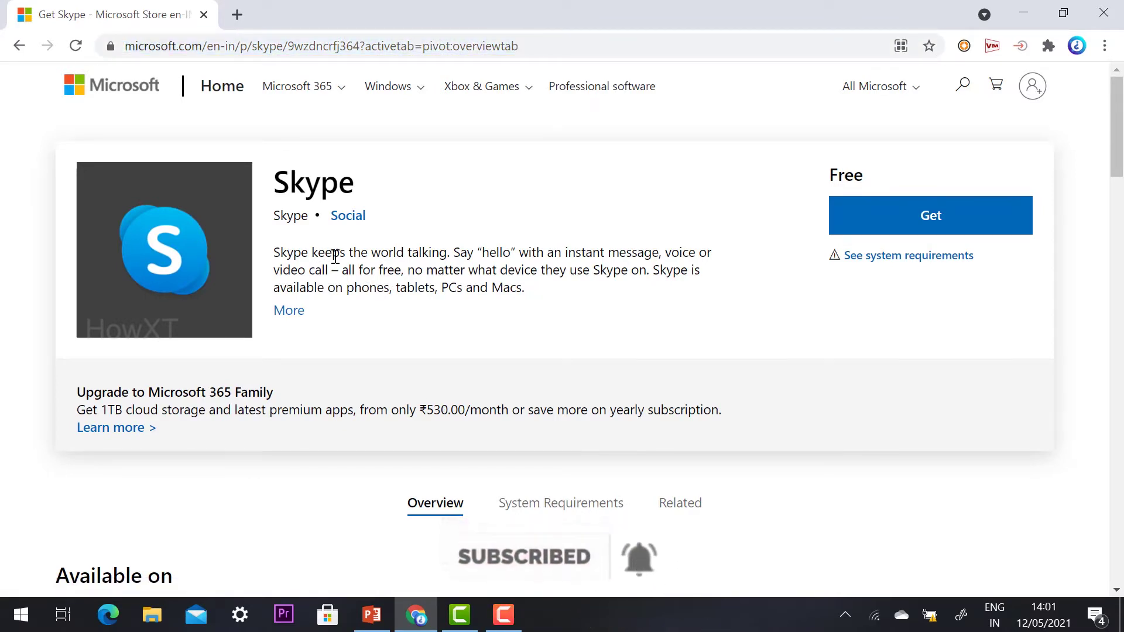
{"action": "left_click_drag", "start_coordinate": [317, 252], "coordinate": [600, 248]}
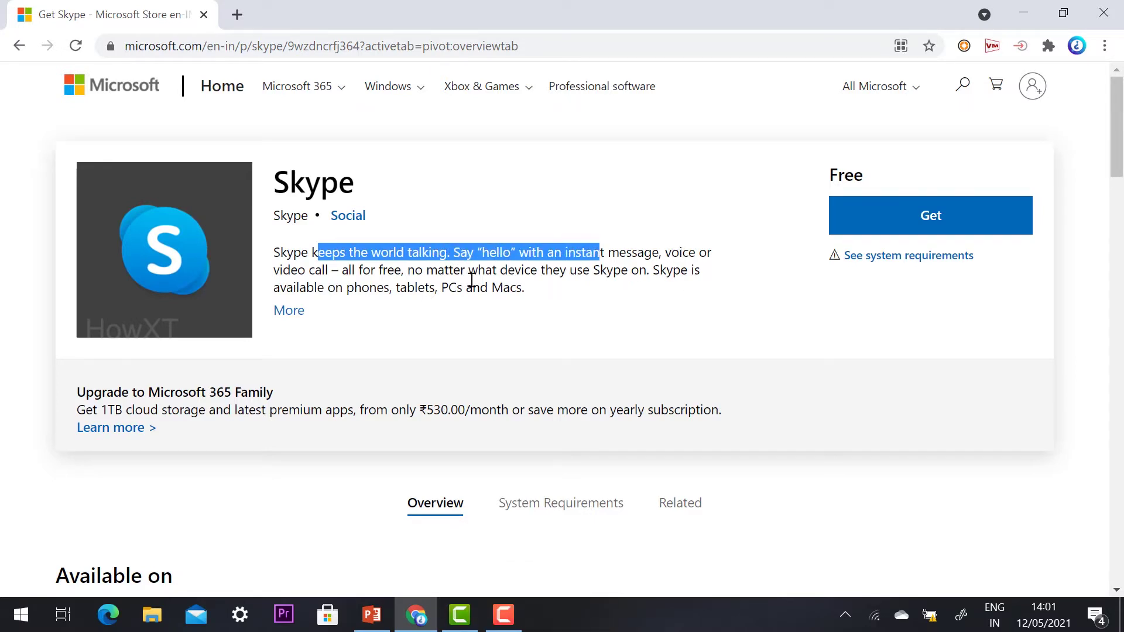
{"action": "mouse_move", "coordinate": [342, 272]}
{"action": "left_mouse_down"}
{"action": "mouse_move", "coordinate": [455, 275]}
{"action": "mouse_move", "coordinate": [477, 286]}
{"action": "mouse_move", "coordinate": [630, 276]}
{"action": "left_mouse_up"}
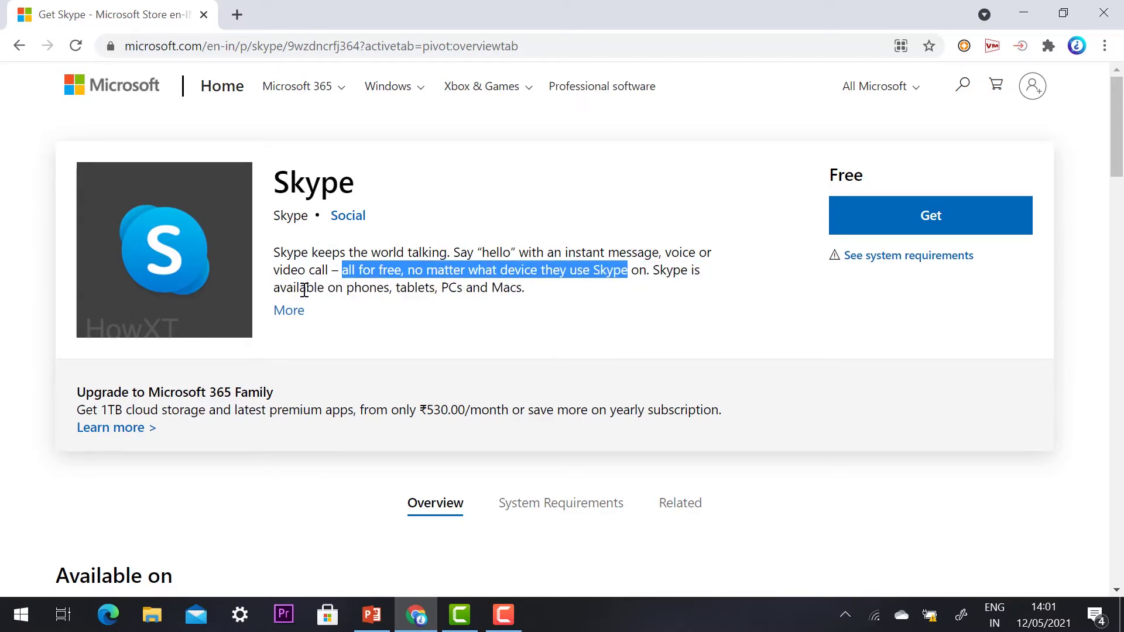
{"action": "left_click_drag", "start_coordinate": [305, 289], "coordinate": [514, 293]}
{"action": "left_click", "coordinate": [620, 293]}
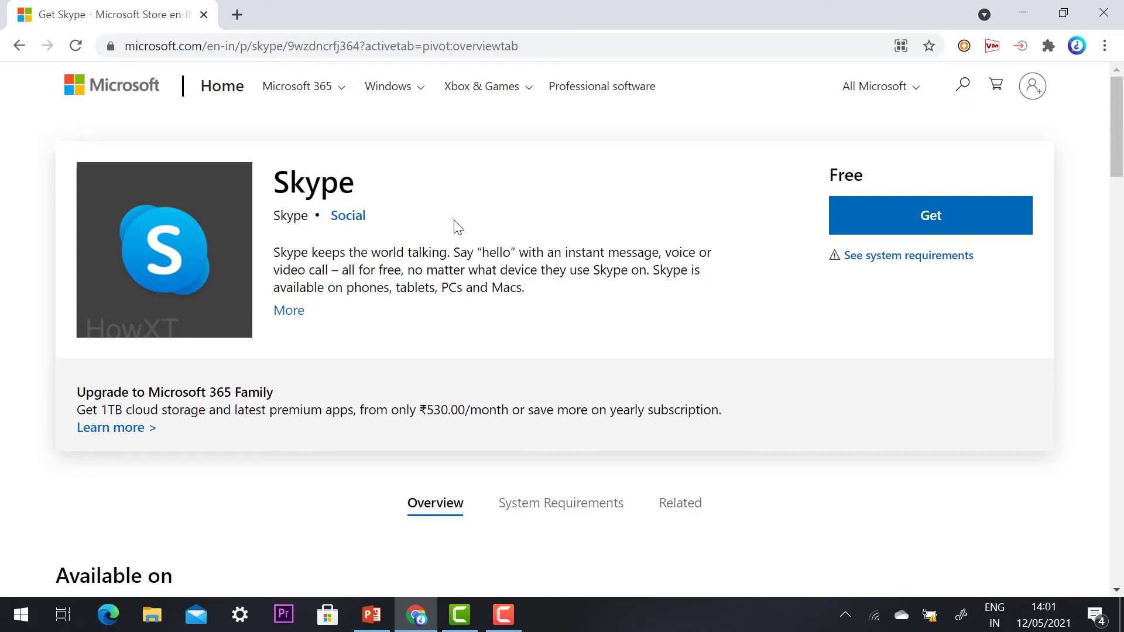
Choose Get on the Skype listing and hand it off to the Microsoft Store app
{"action": "left_click", "coordinate": [907, 218]}
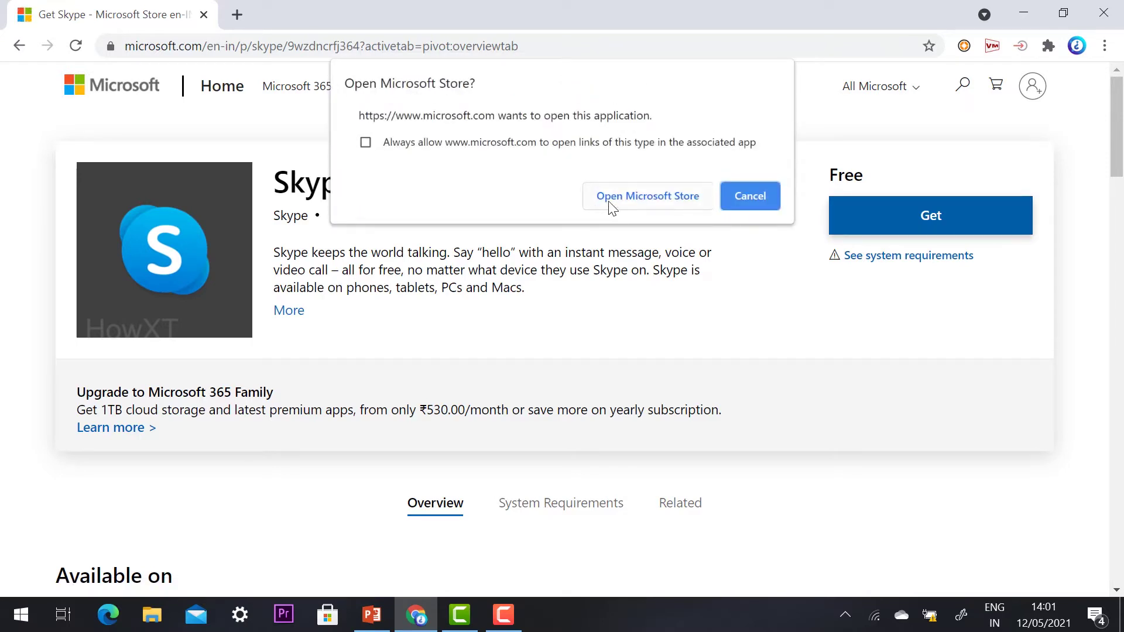
{"action": "left_click", "coordinate": [610, 202]}
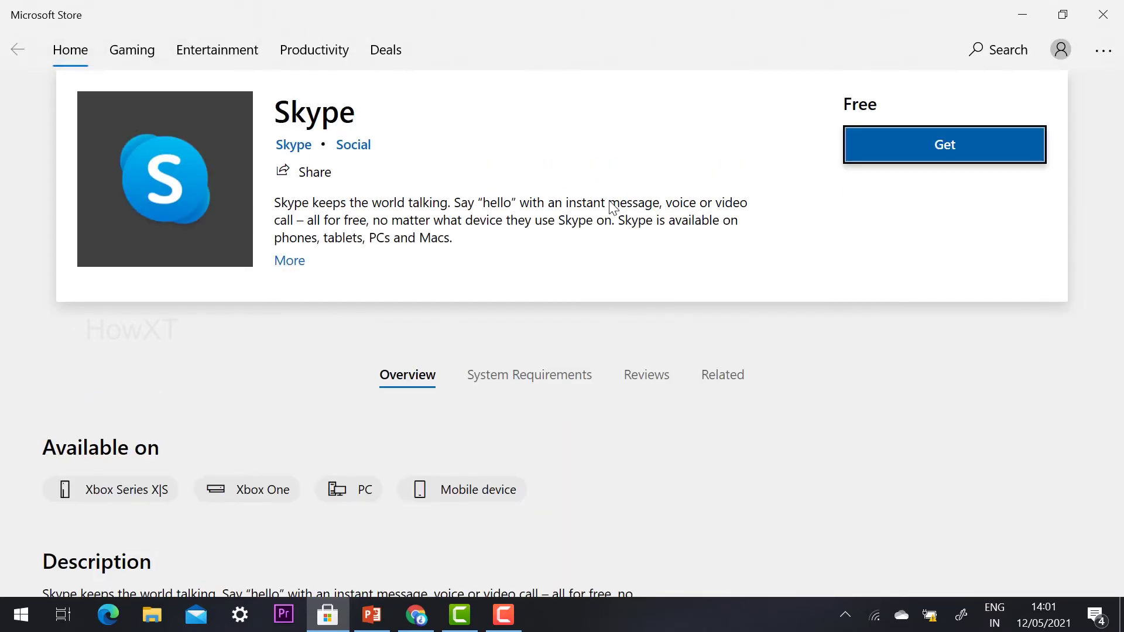
Install Skype with Get, then launch it from the 'Just got installed' notification
{"action": "left_click", "coordinate": [933, 158]}
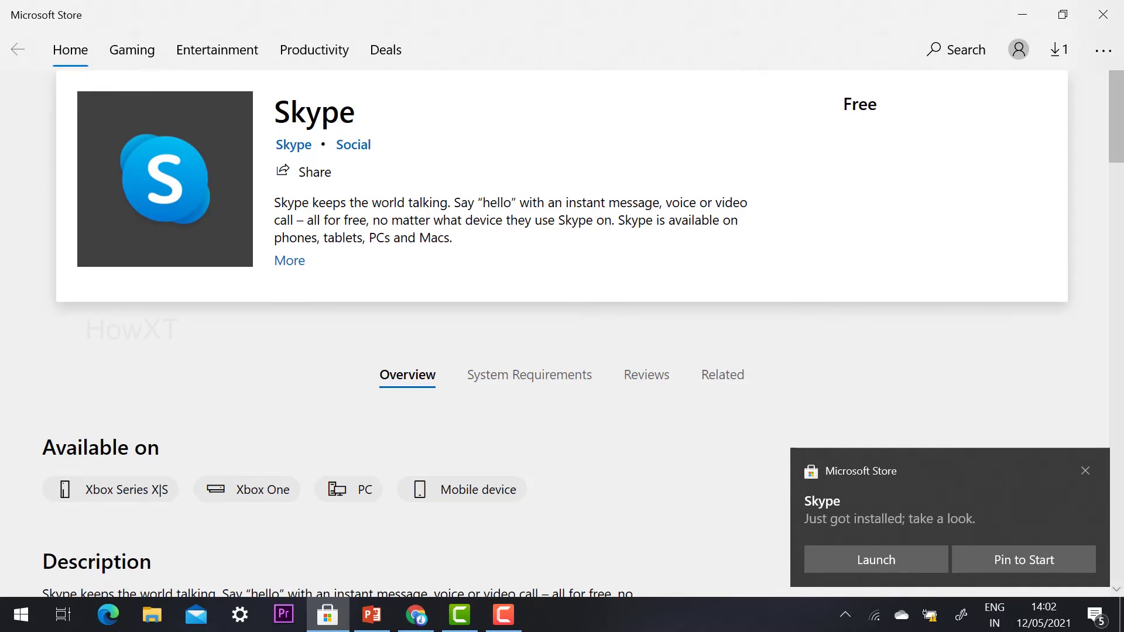
{"action": "left_click", "coordinate": [878, 568]}
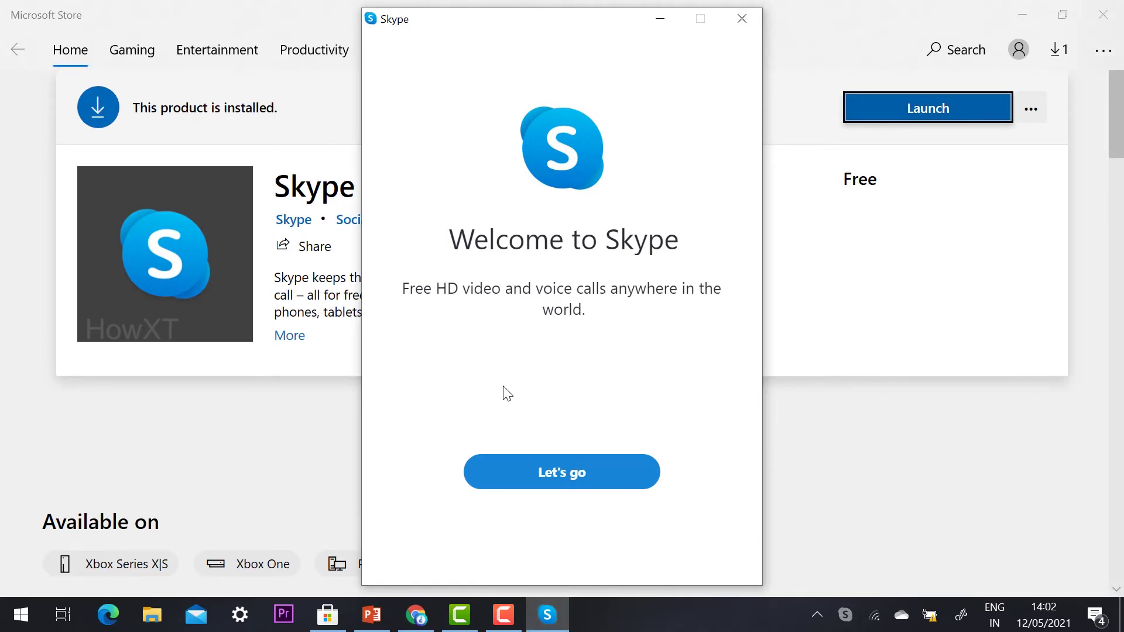
Begin Skype setup and sign in with the Microsoft account email and password
{"action": "left_click", "coordinate": [565, 487]}
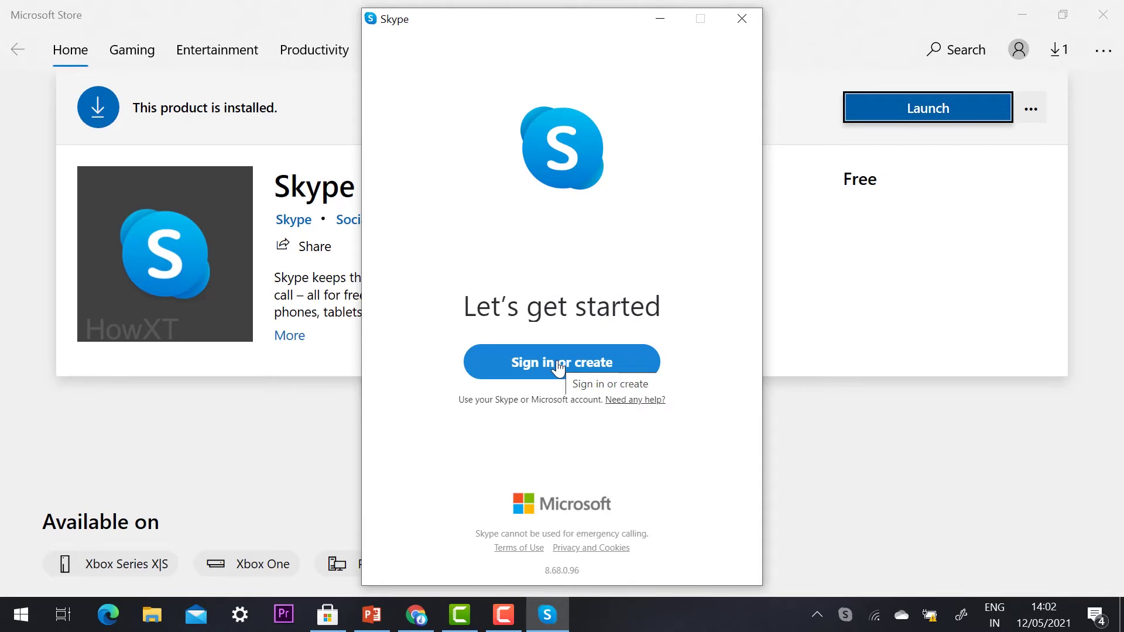
{"action": "left_click", "coordinate": [557, 364]}
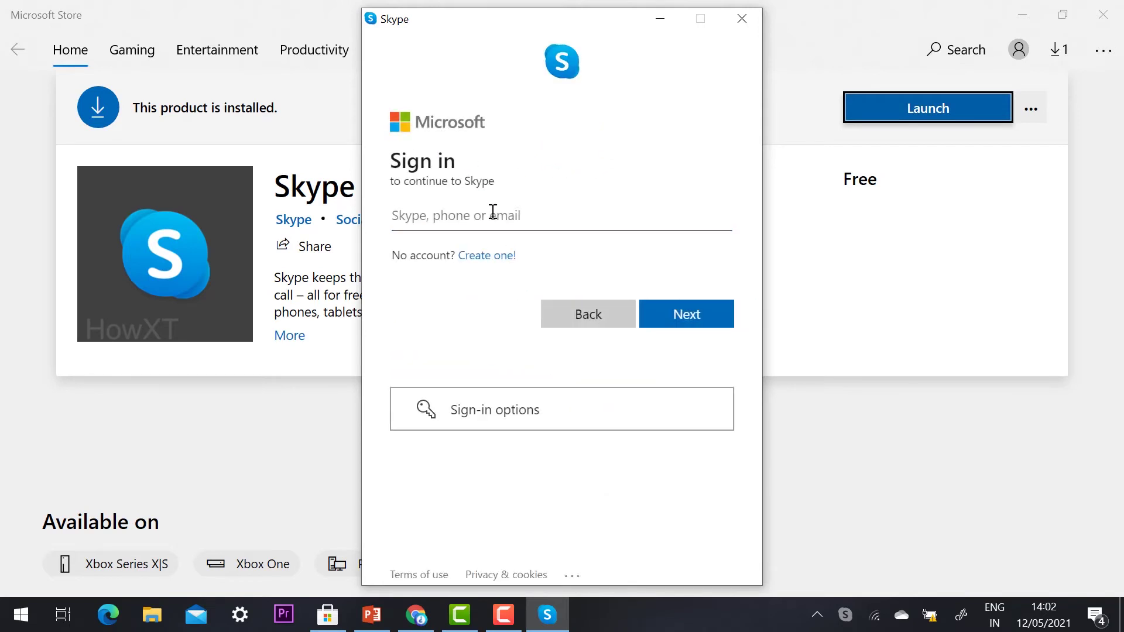
{"action": "type", "text": "how"}
{"action": "left_click", "coordinate": [661, 317]}
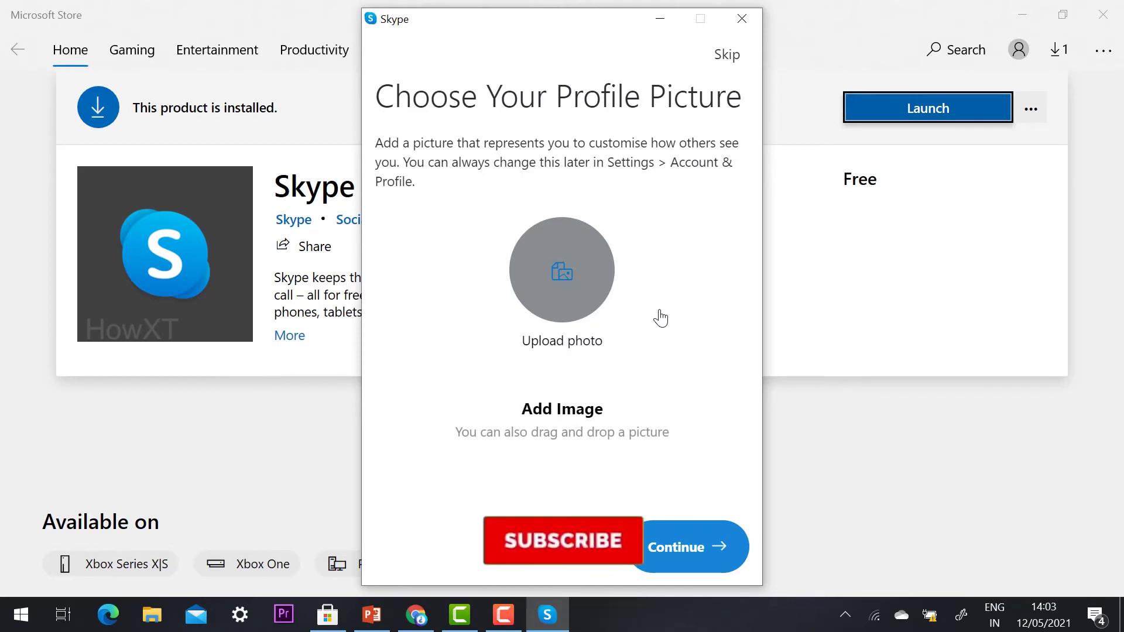
Skip the profile picture, pass the audio test, pick the third room background, accept Find Contacts
{"action": "left_click", "coordinate": [724, 56]}
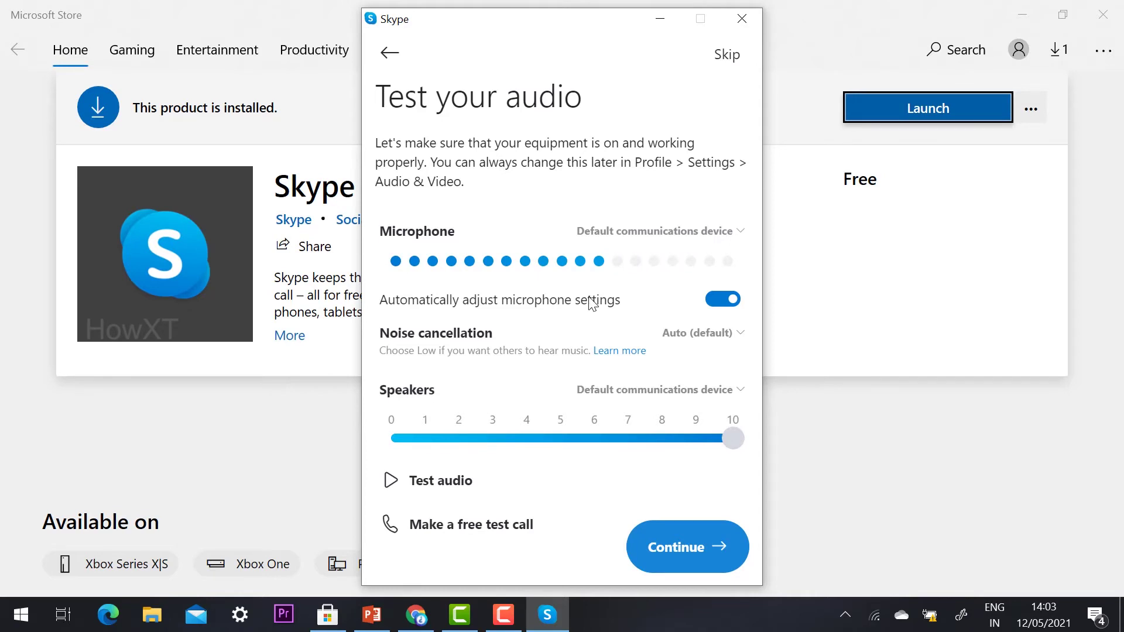
{"action": "left_click", "coordinate": [710, 545]}
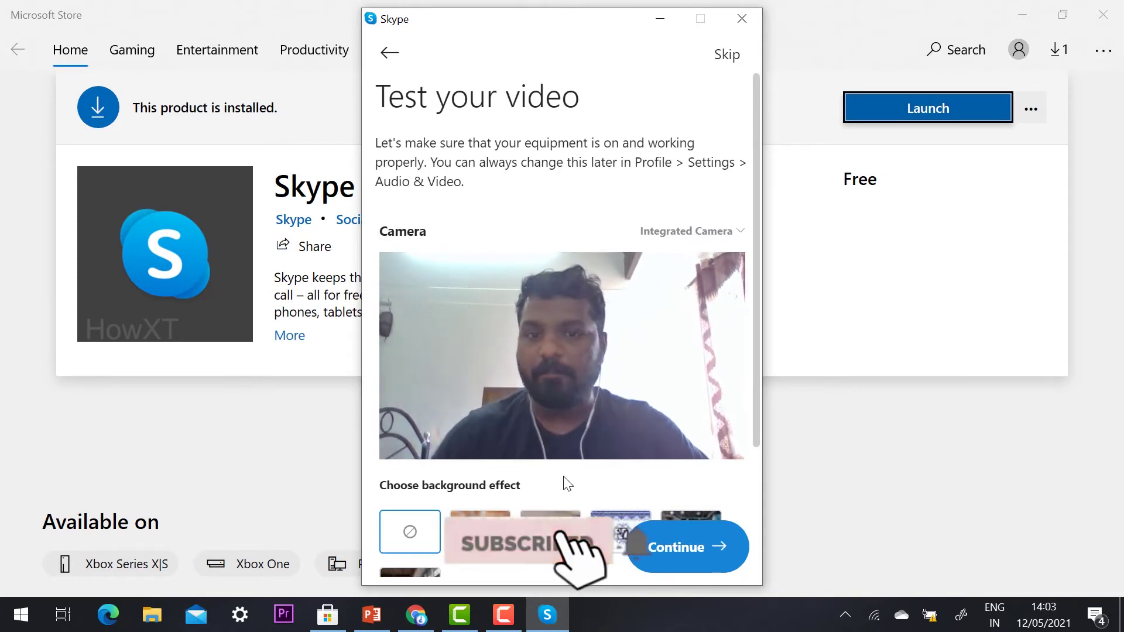
{"action": "left_click", "coordinate": [553, 541]}
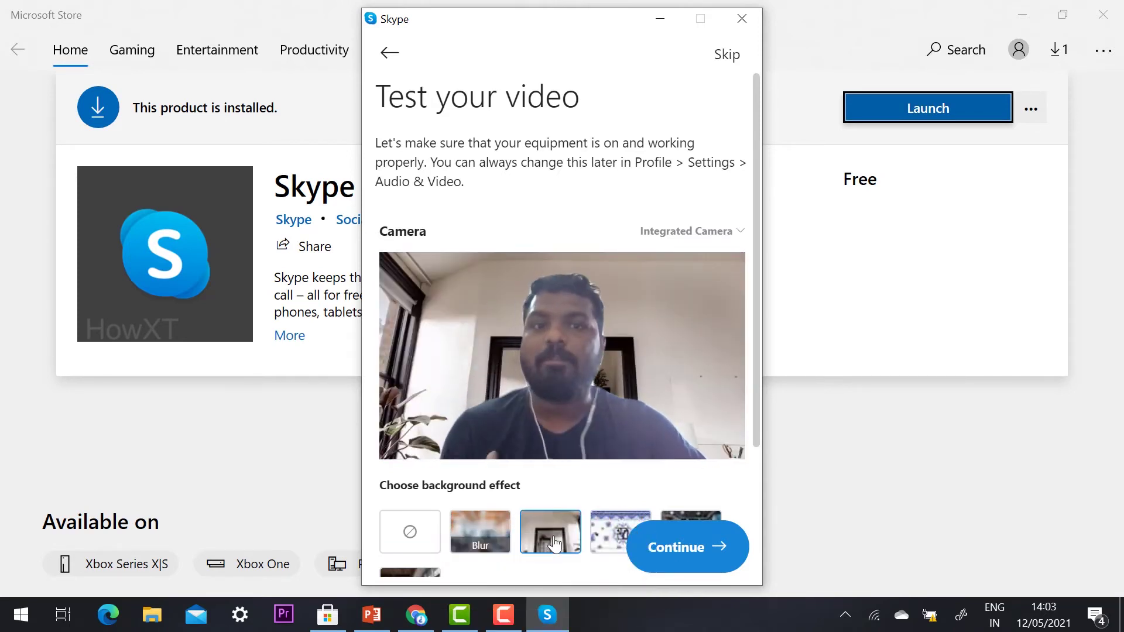
{"action": "left_click", "coordinate": [680, 554]}
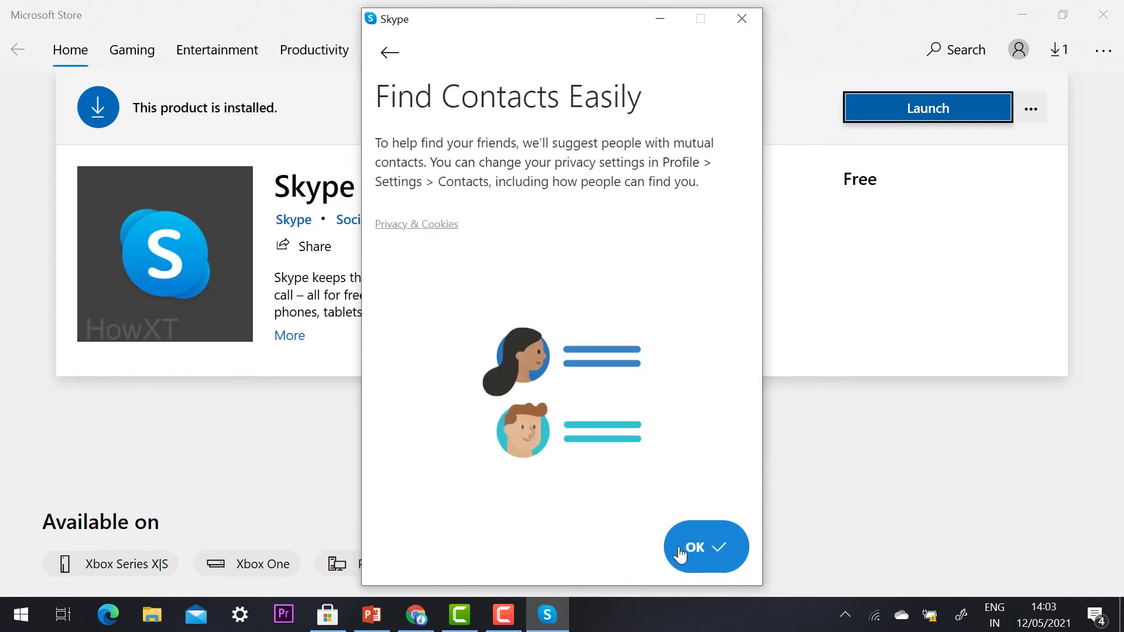
{"action": "left_click", "coordinate": [679, 554]}
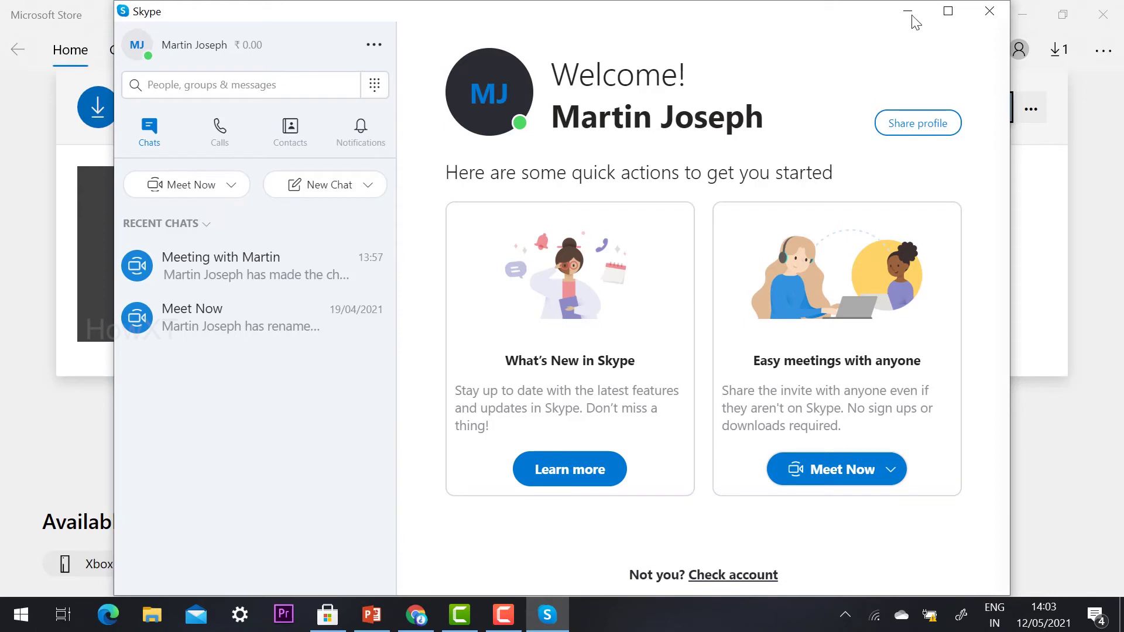
Maximize the Skype window and bring up the Meet Now hosting options
{"action": "left_click", "coordinate": [929, 18]}
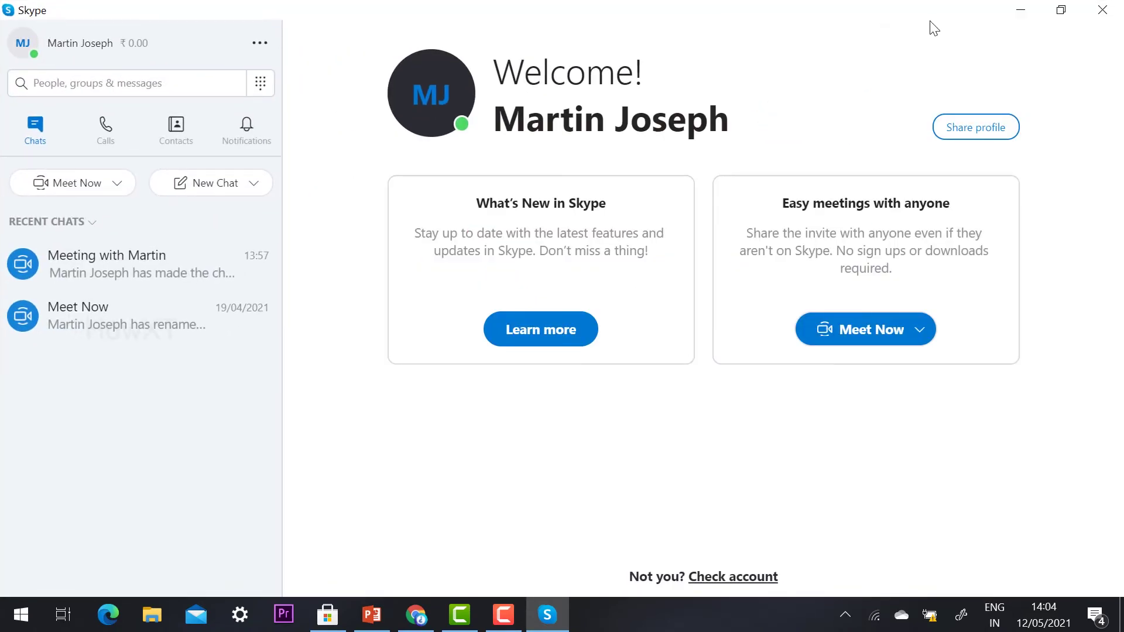
{"action": "left_click", "coordinate": [915, 329]}
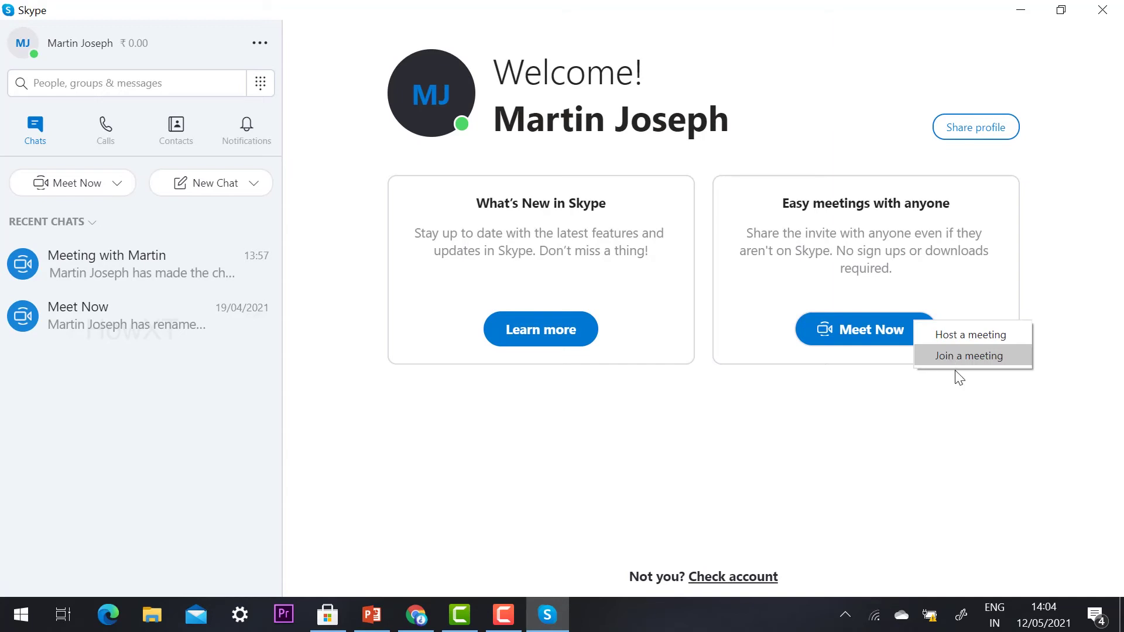
Host a new Meet Now meeting, toggling camera and microphone off and back on
{"action": "left_click", "coordinate": [963, 333]}
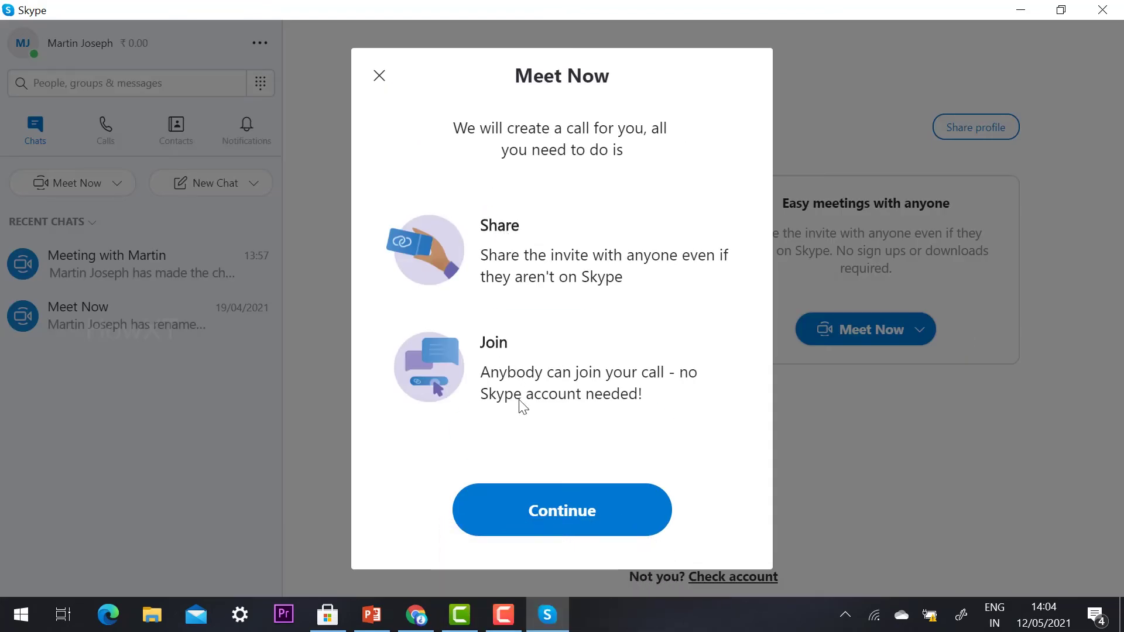
{"action": "left_click", "coordinate": [550, 510]}
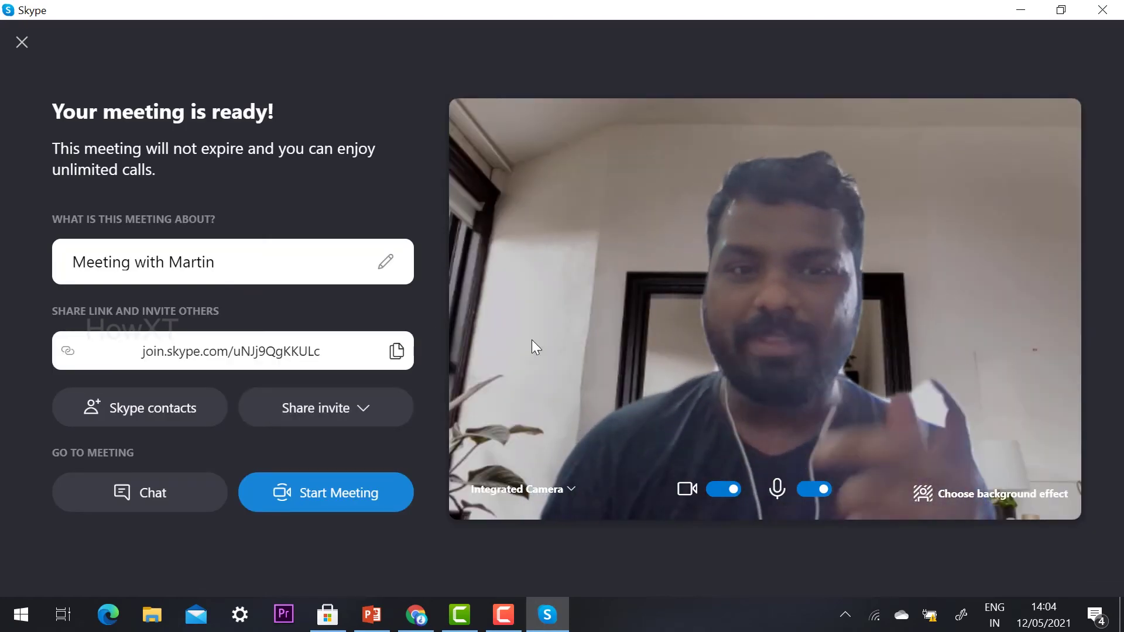
{"action": "left_click", "coordinate": [729, 489]}
{"action": "left_click", "coordinate": [719, 487]}
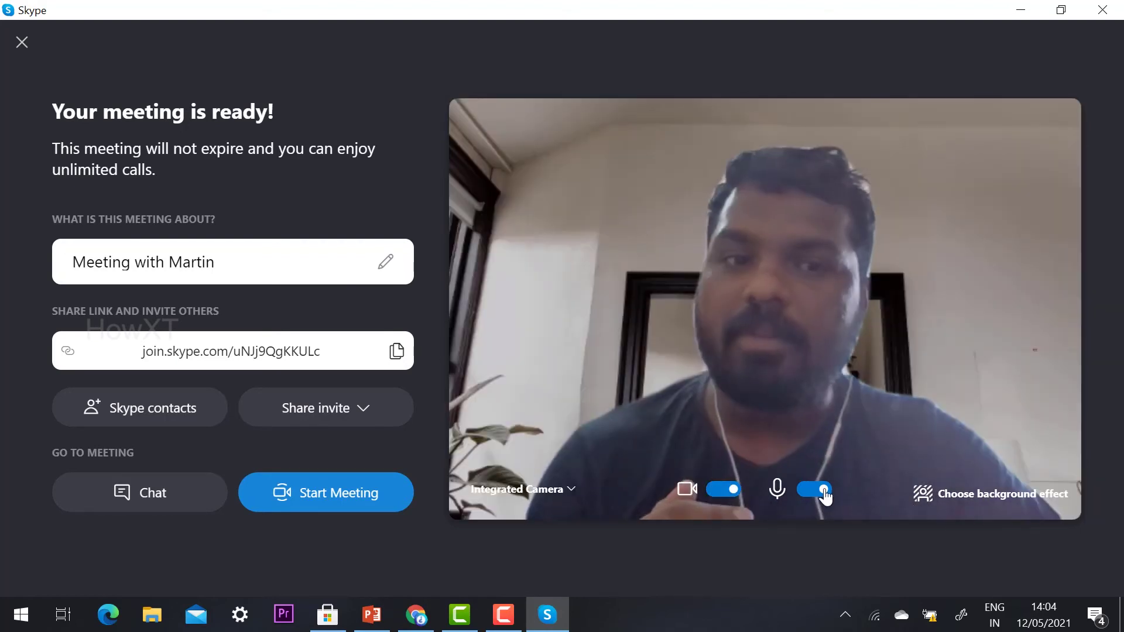
{"action": "left_click", "coordinate": [820, 492]}
{"action": "left_click", "coordinate": [824, 493]}
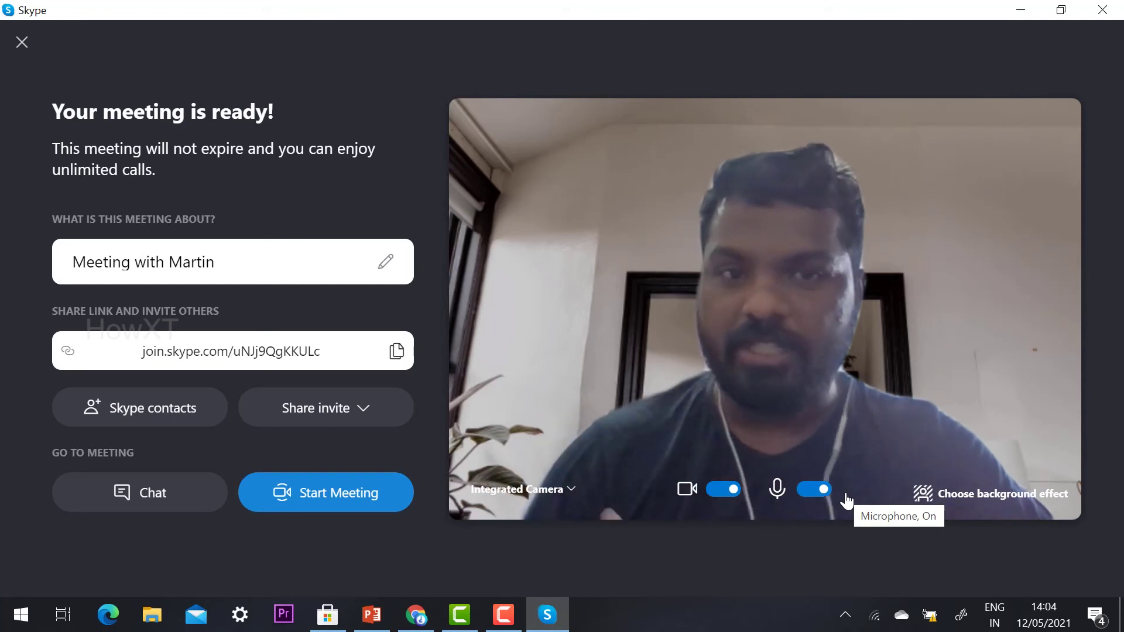
Switch the video background to the colourful office image, then close Settings
{"action": "left_click", "coordinate": [982, 507]}
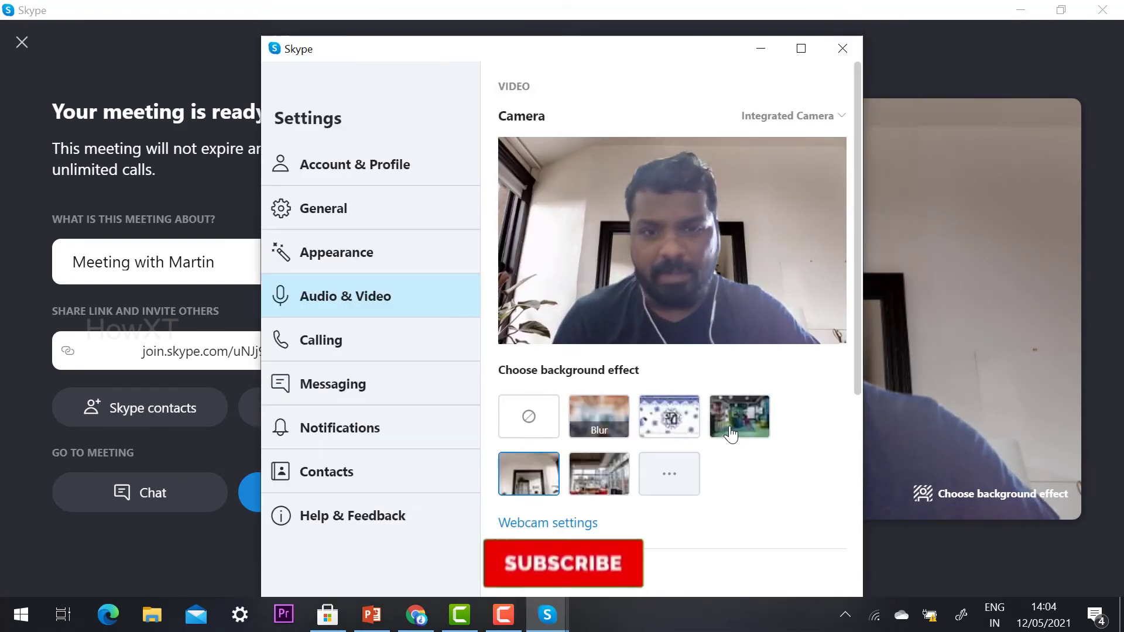
{"action": "left_click", "coordinate": [730, 432]}
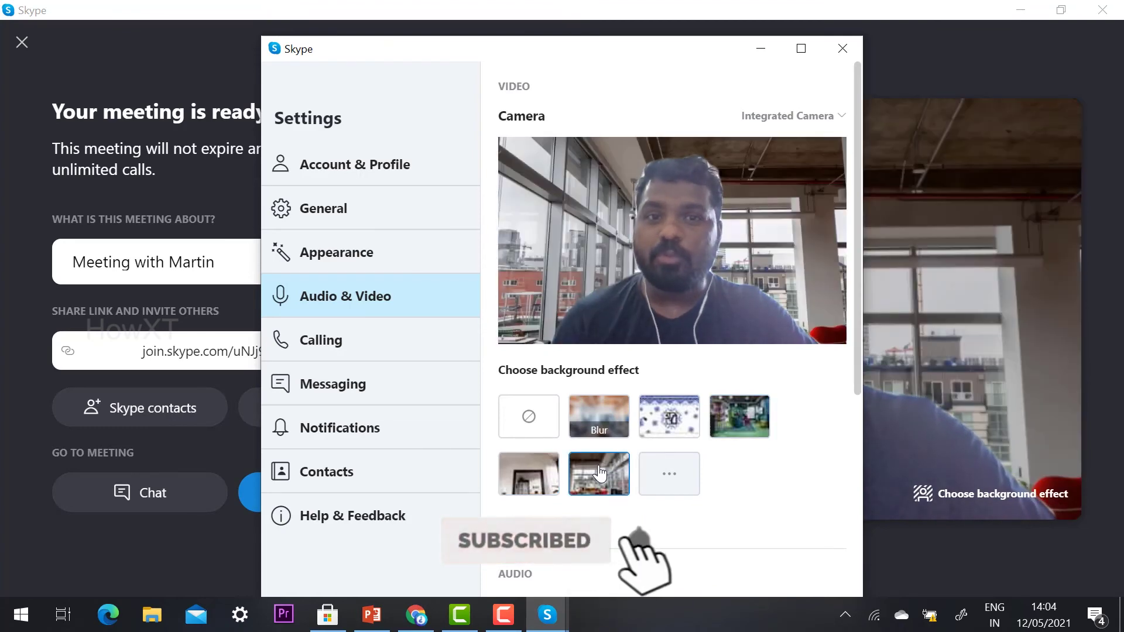
{"action": "left_click", "coordinate": [739, 430]}
{"action": "left_click", "coordinate": [936, 290]}
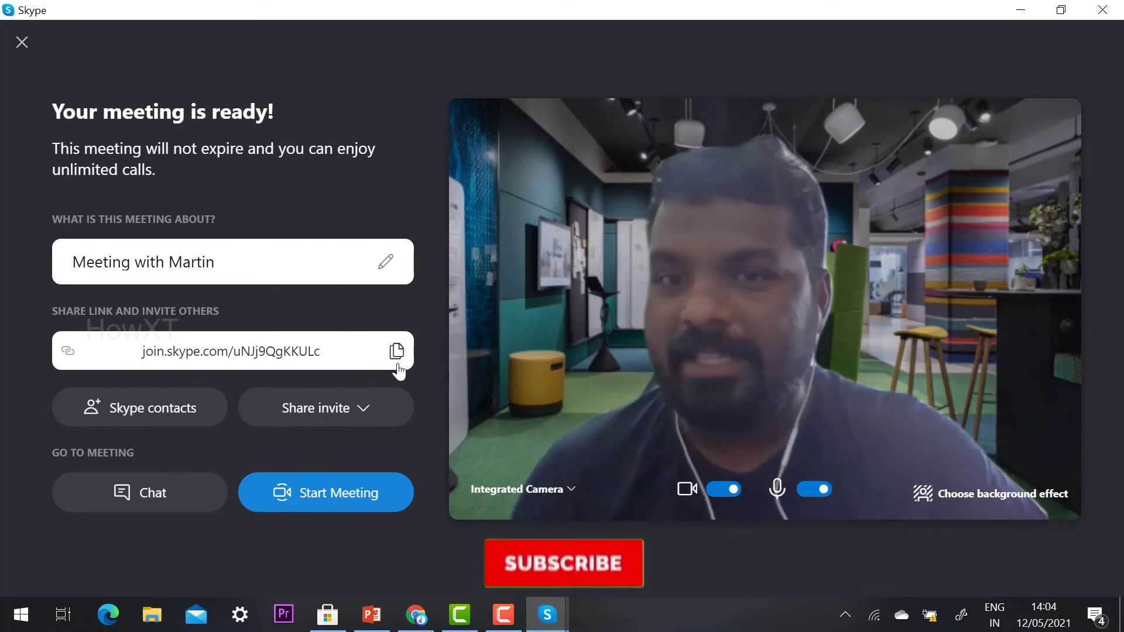
Copy the meeting join link and glance at Share invite options without choosing one
{"action": "left_click", "coordinate": [397, 353]}
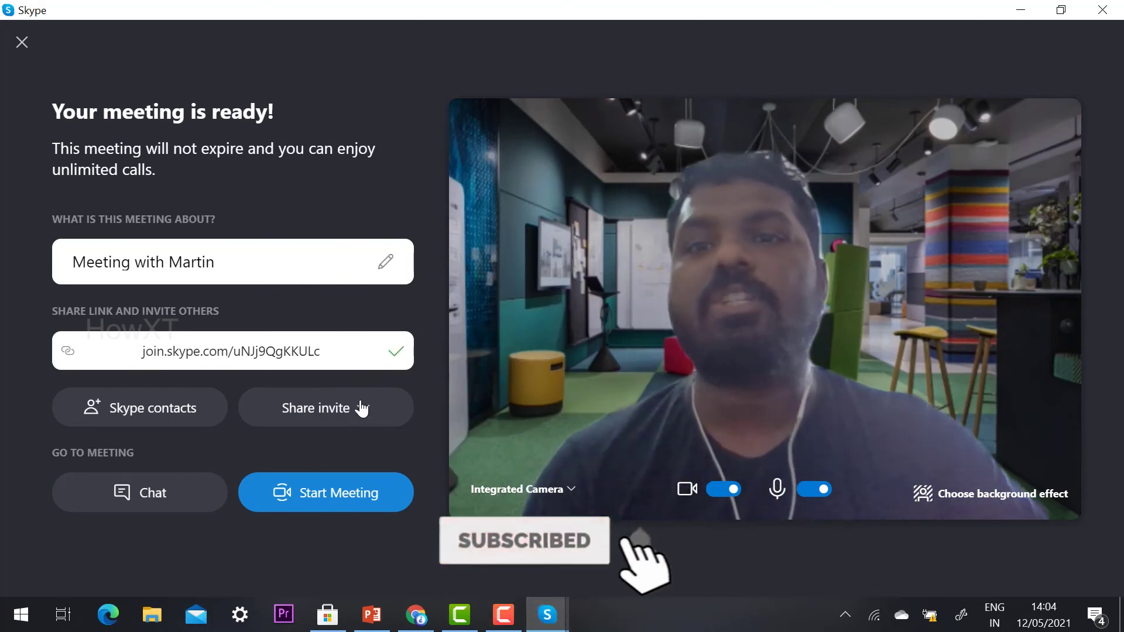
{"action": "left_click", "coordinate": [358, 417]}
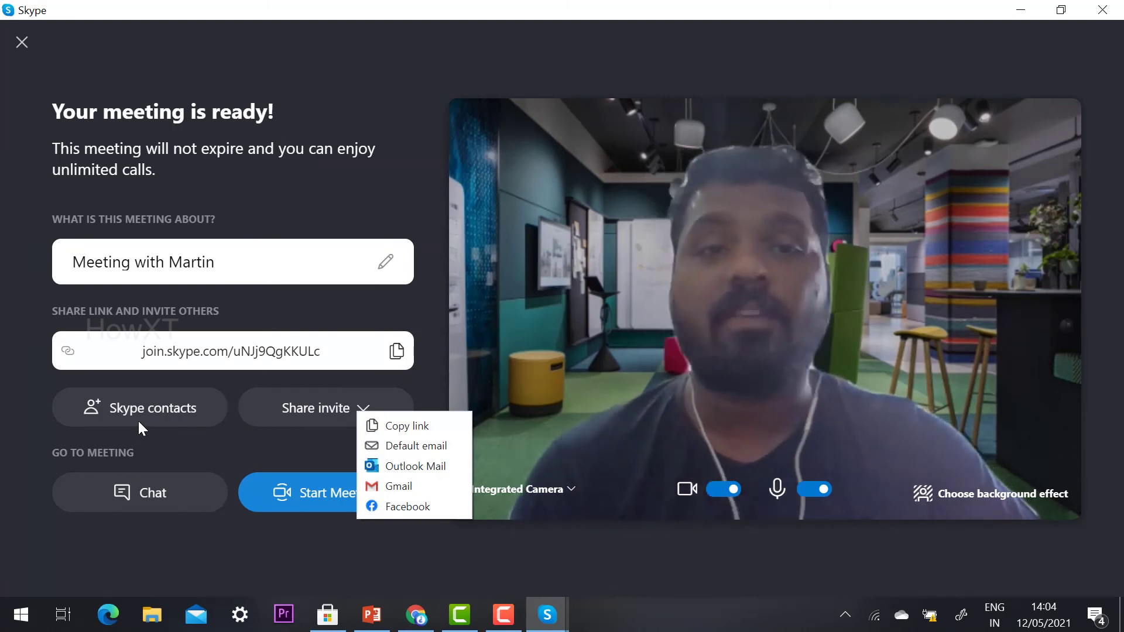
{"action": "left_click", "coordinate": [22, 407]}
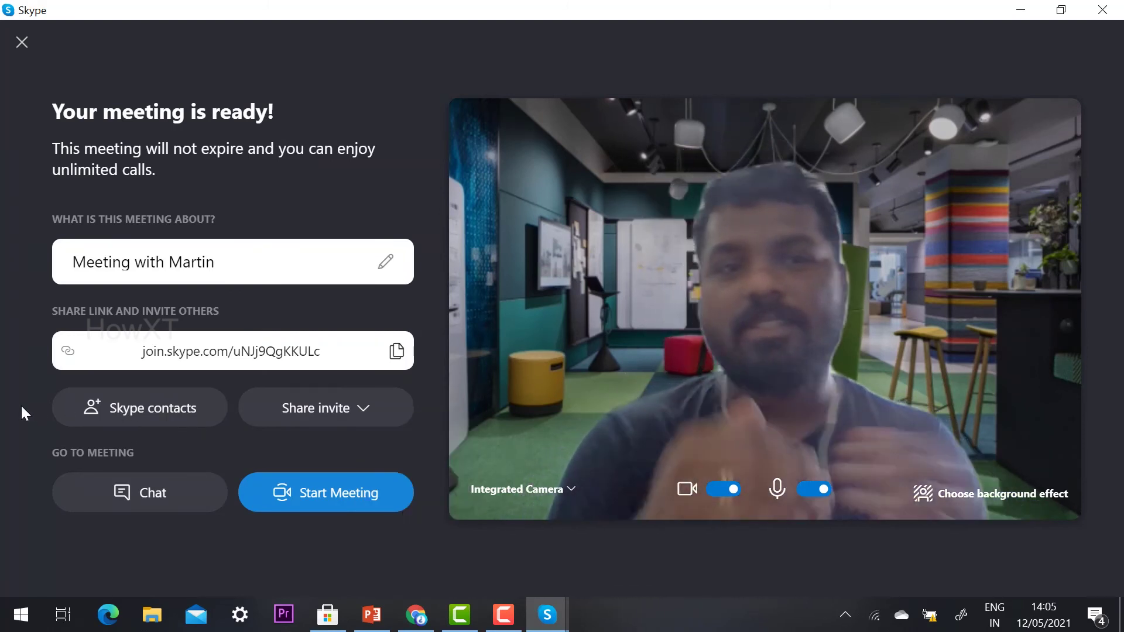